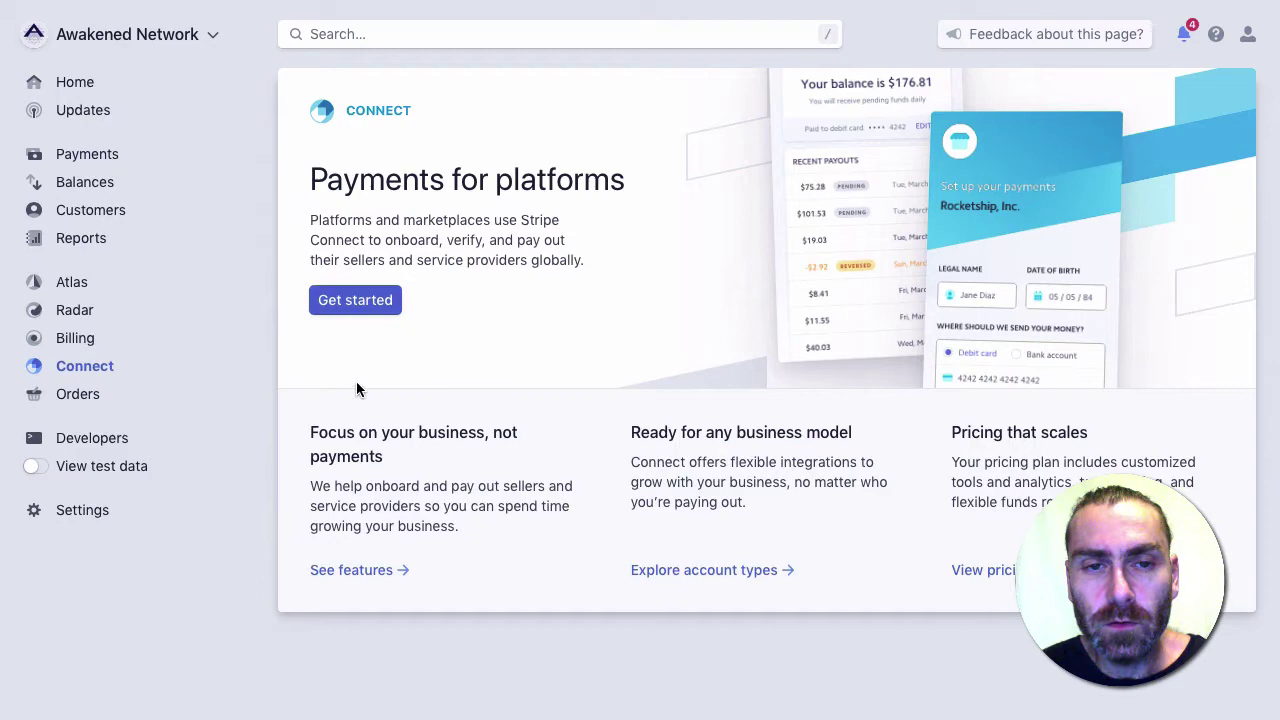
Get started with Stripe Connect by choosing to build a platform or marketplace and continuing.
left_click(368, 302)
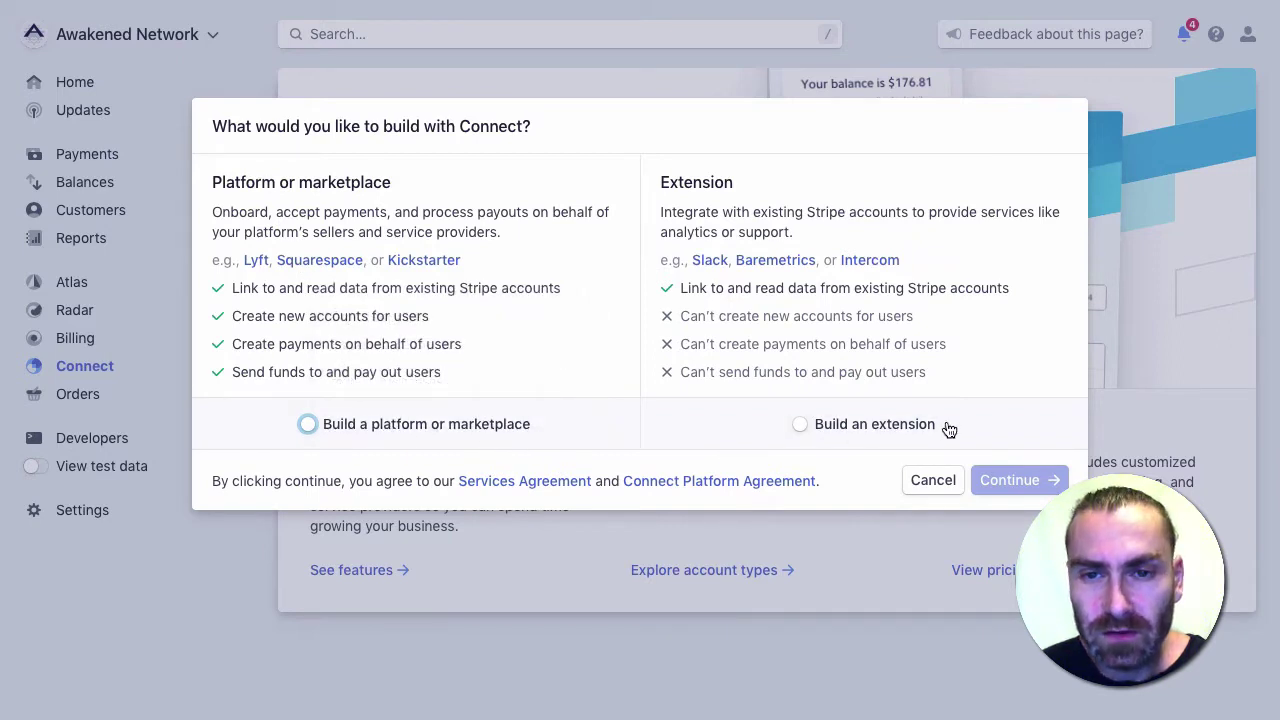
left_click(308, 428)
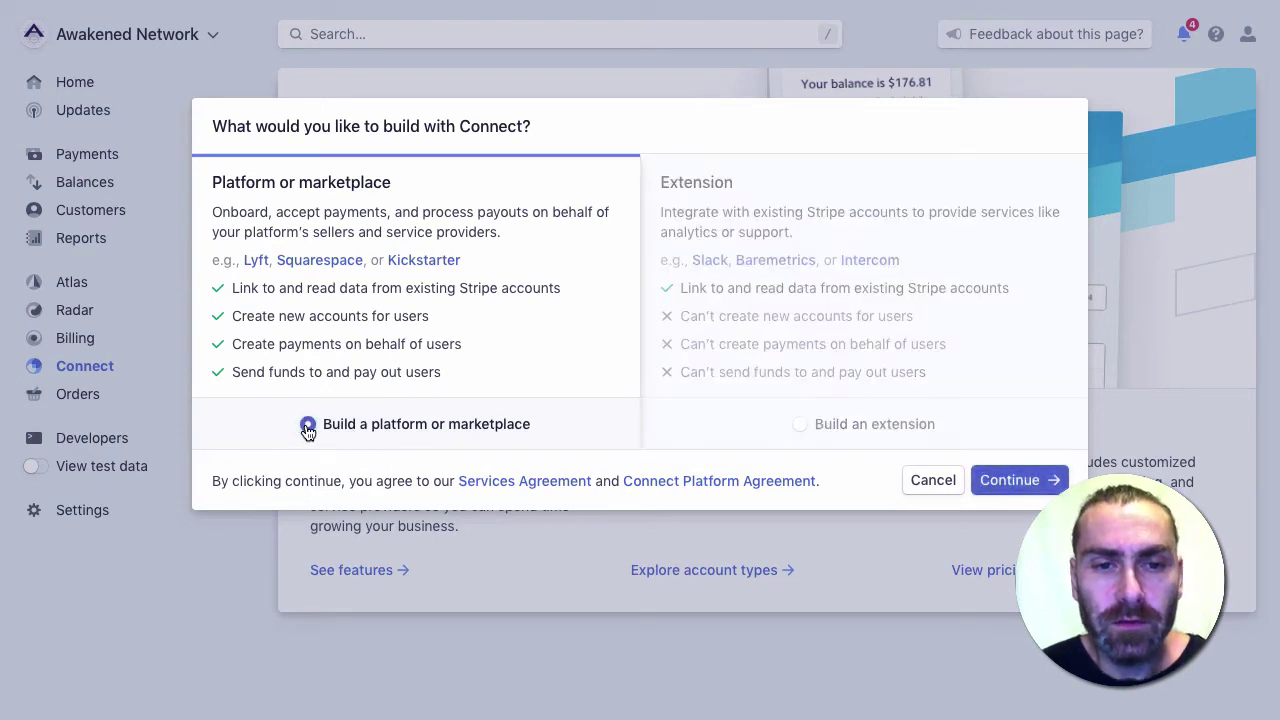
left_click(1030, 483)
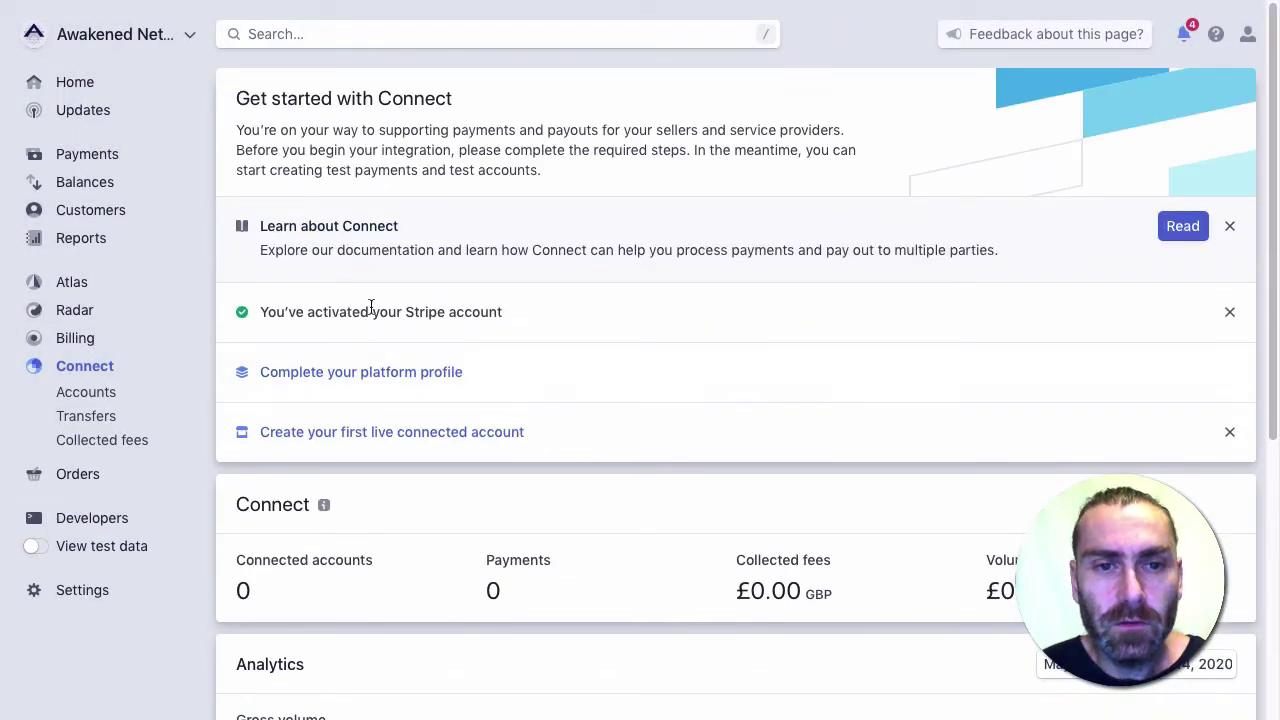
Start completing the platform profile and choose E-commerce products as the business industry.
left_click(385, 385)
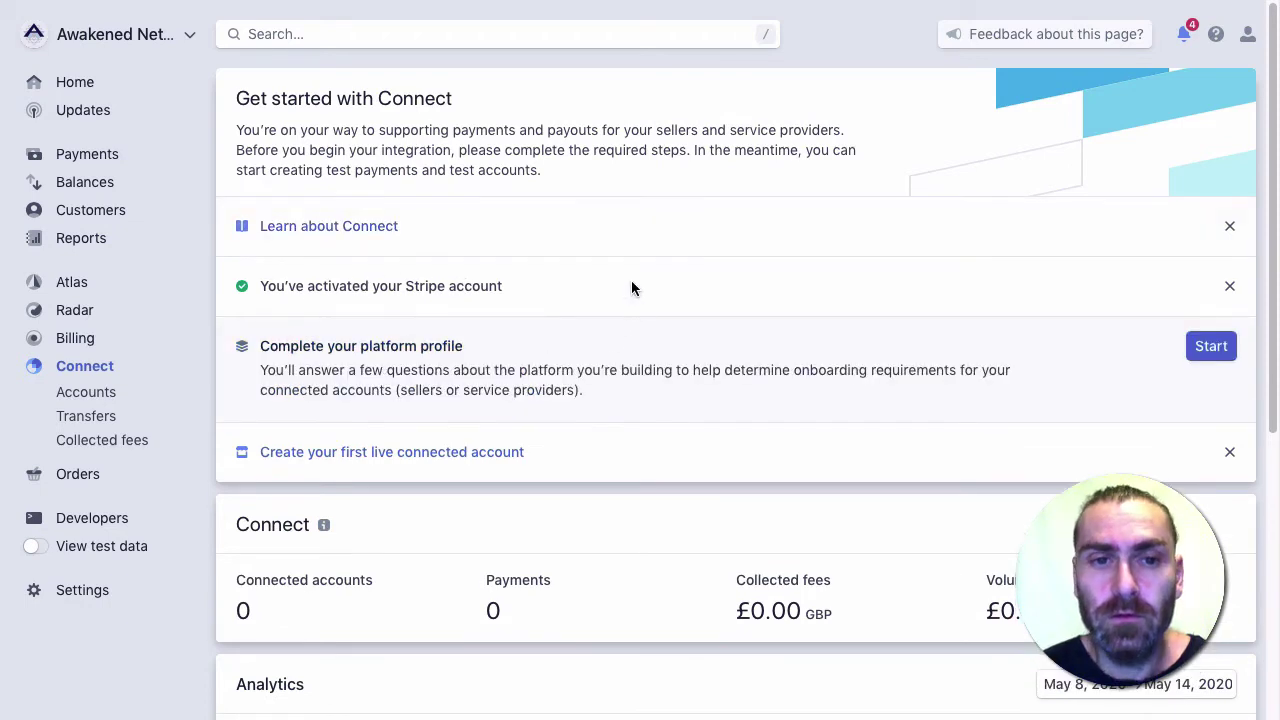
left_click(1209, 346)
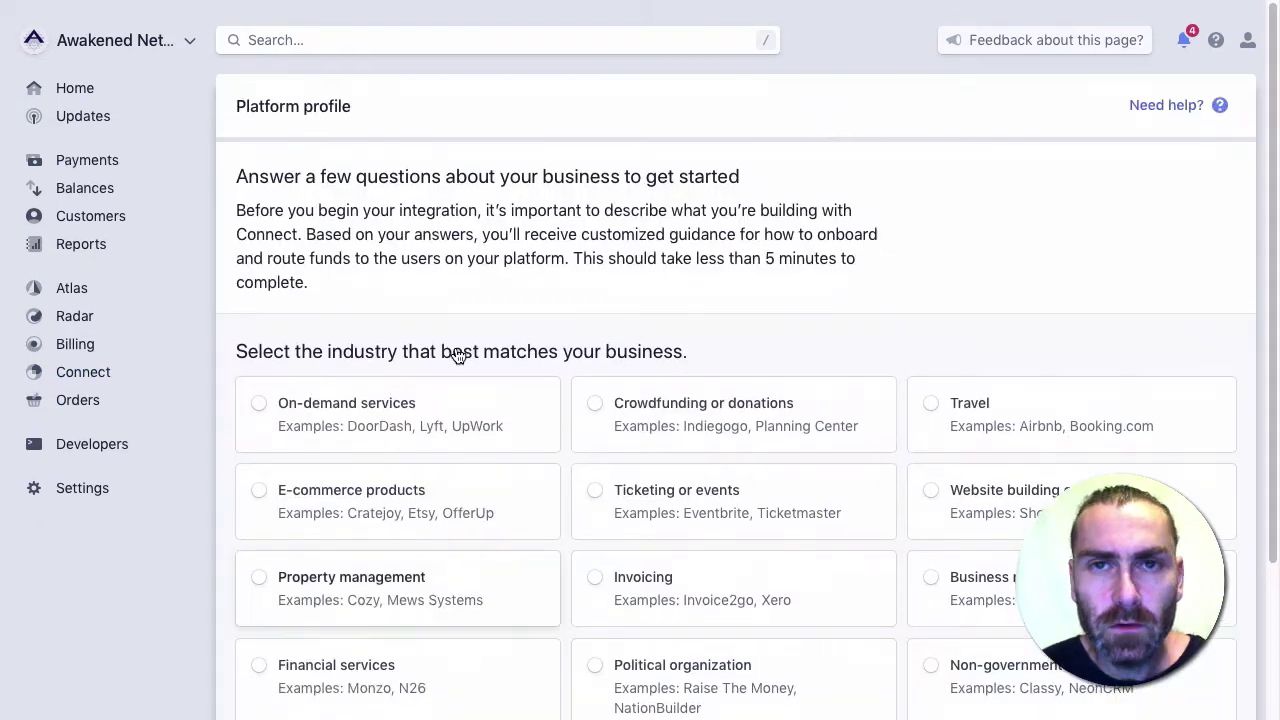
scroll(457, 354, "down", 2)
scroll(506, 334, "down", 2)
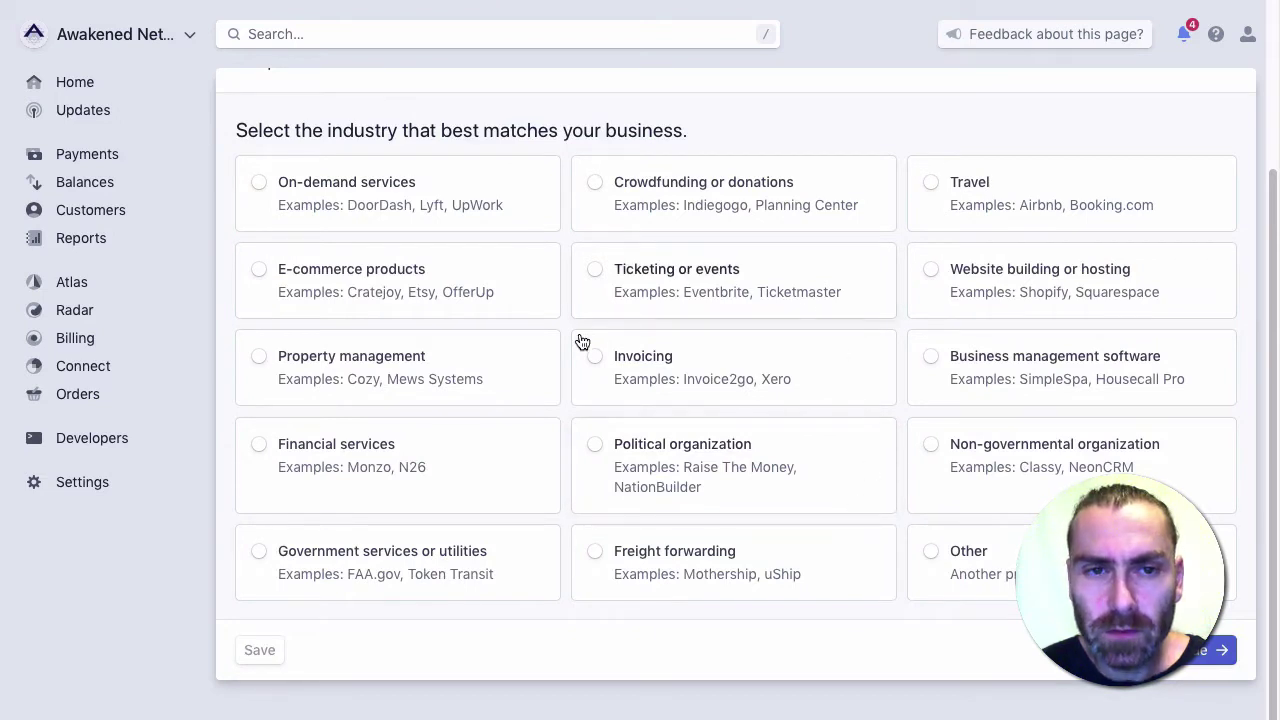
left_click(303, 277)
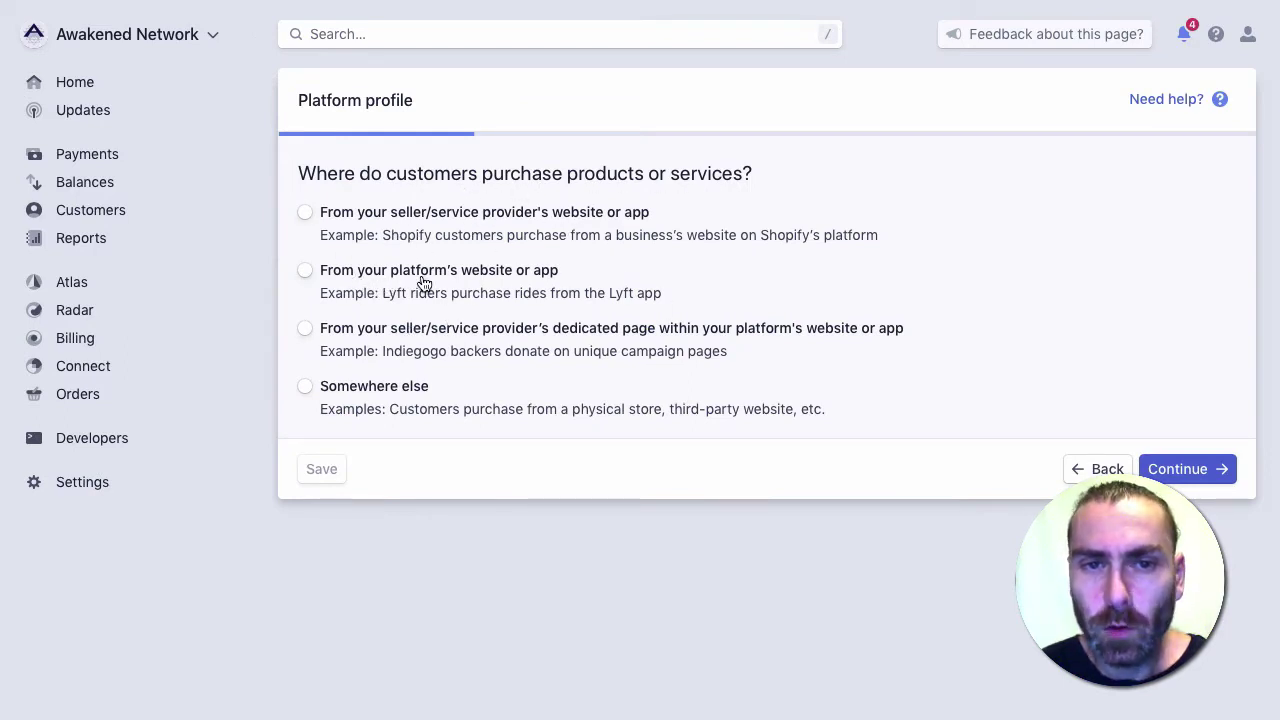
Answer with the platform's website or app, platform's name, platform as dispute contact, No to similar products, No to products over $10,000, and submit the profile.
left_click(390, 289)
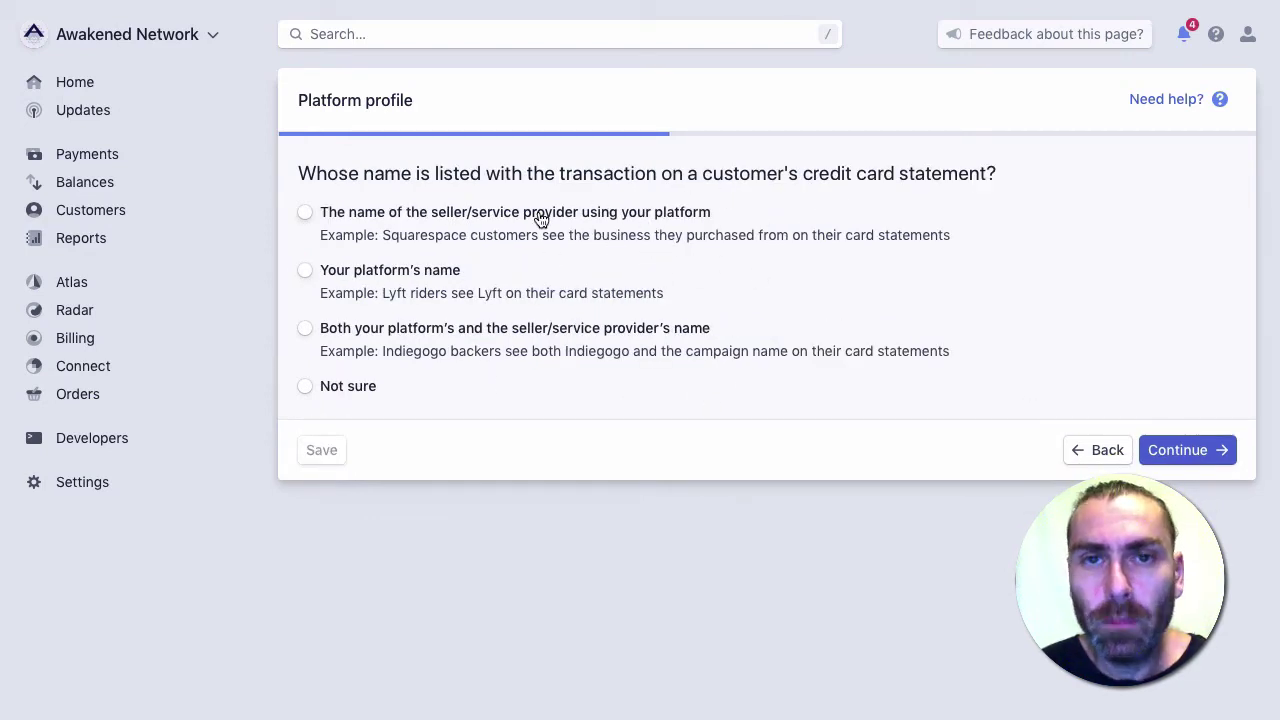
left_click(334, 281)
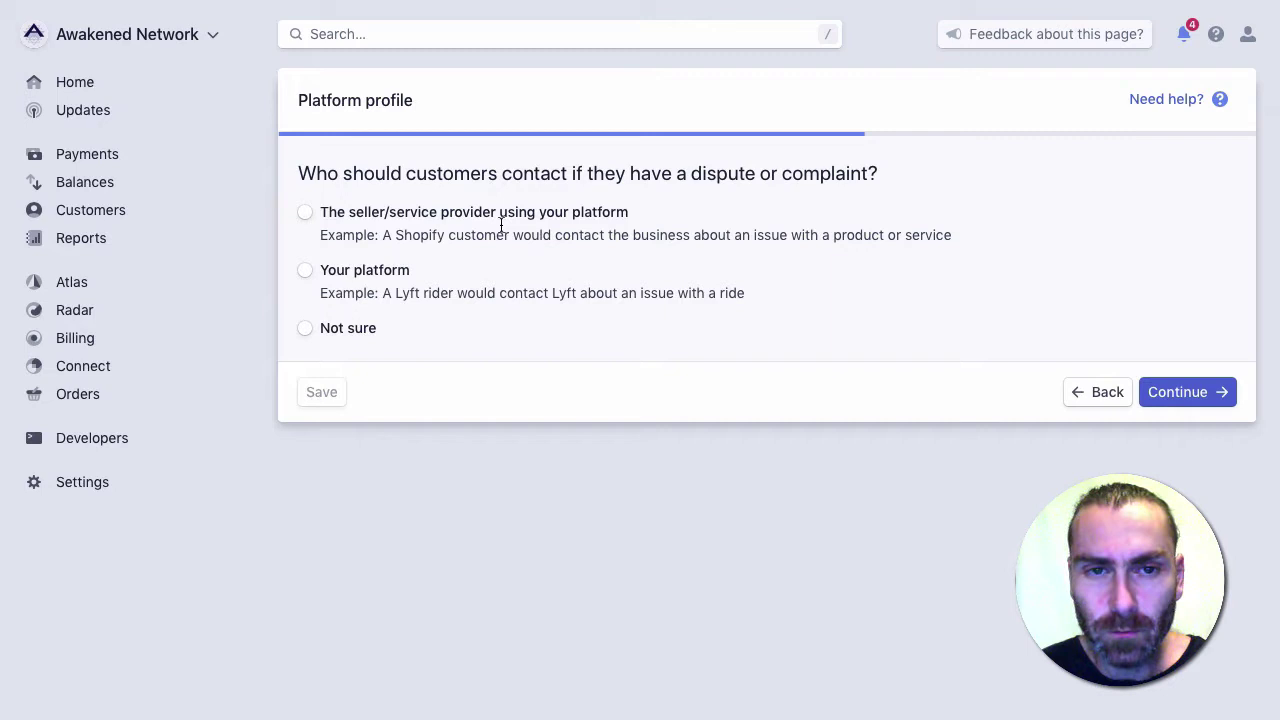
left_click(336, 281)
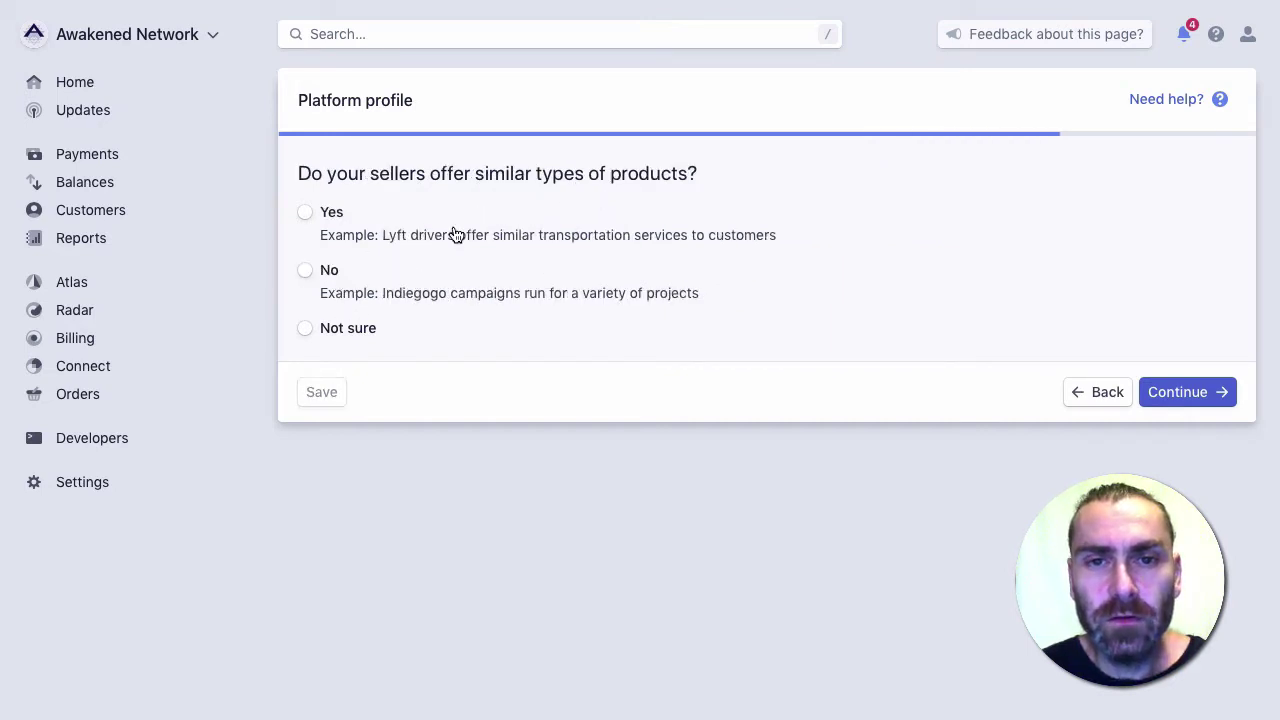
left_click(307, 272)
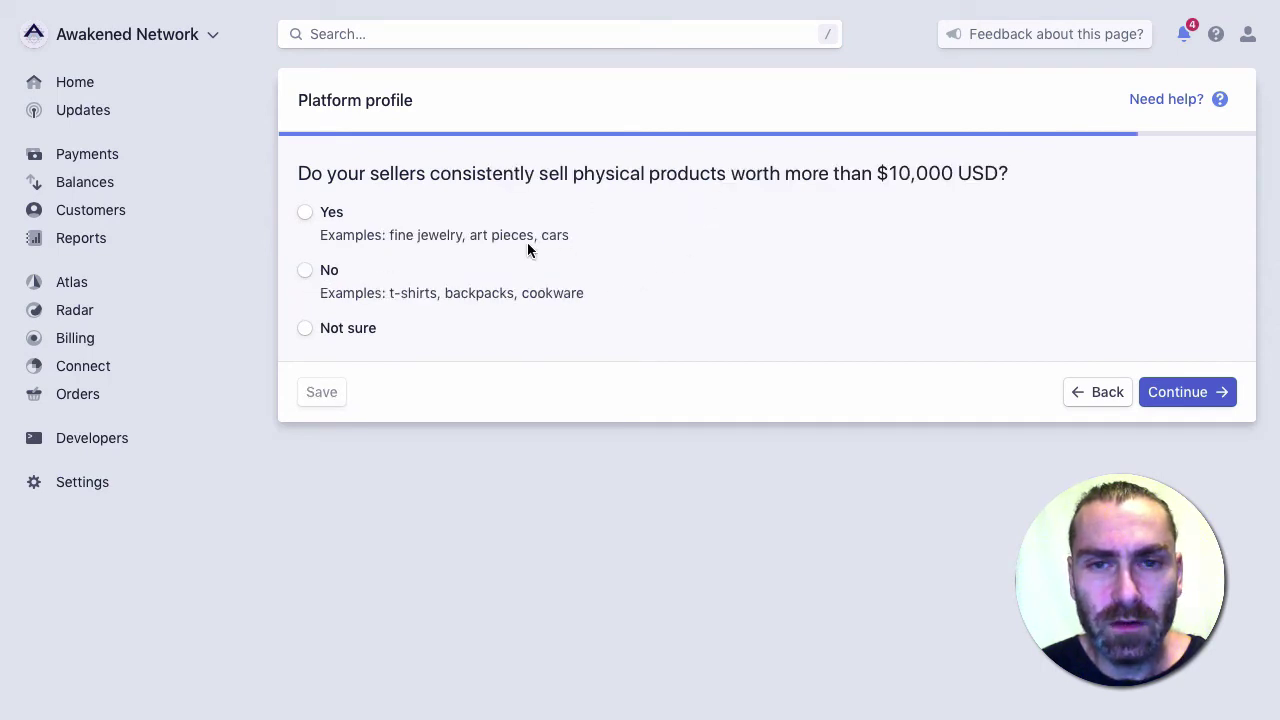
left_click(360, 280)
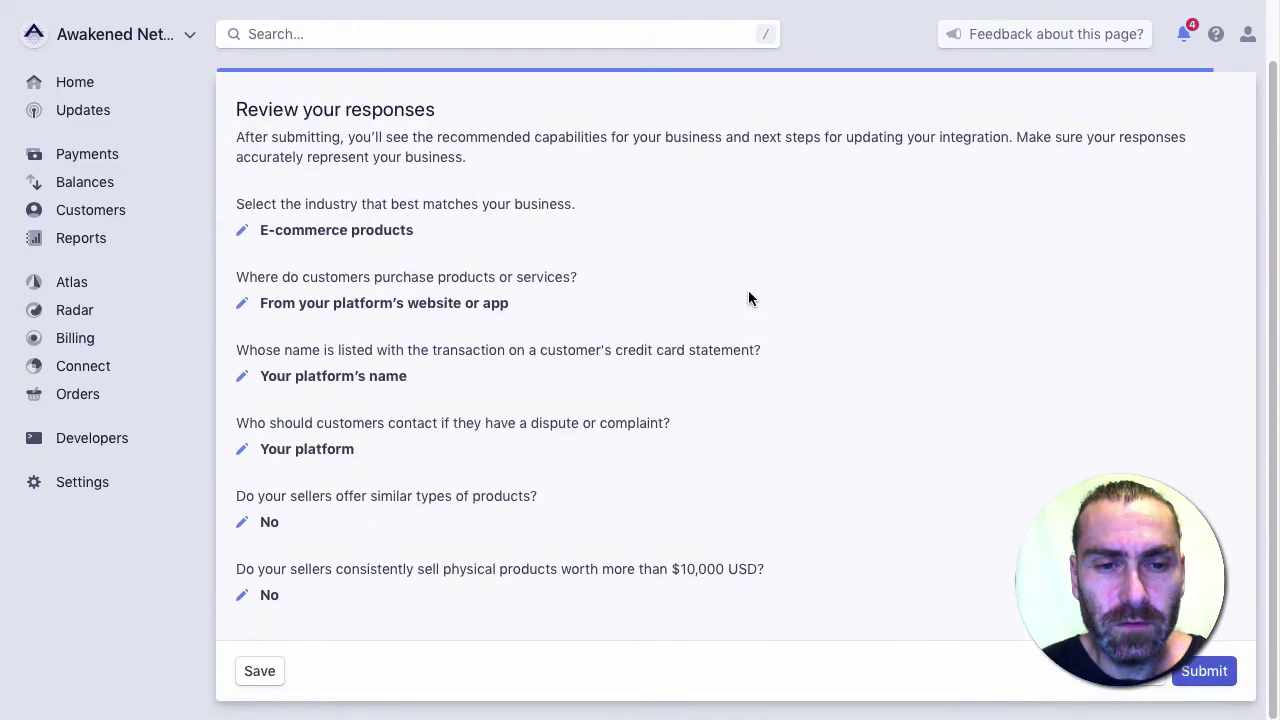
left_click(1204, 671)
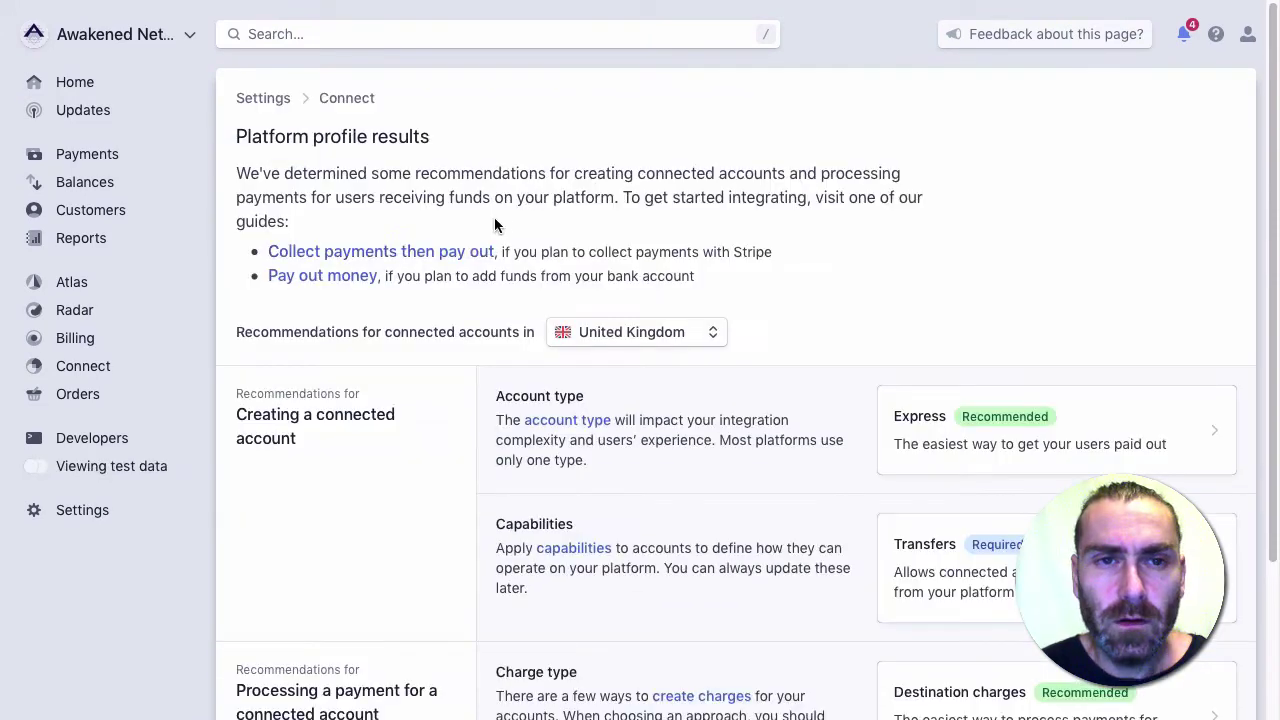
Review the platform profile recommendations and open the Connect settings among the product settings.
scroll(488, 297, "down", 1)
scroll(488, 297, "down", 3)
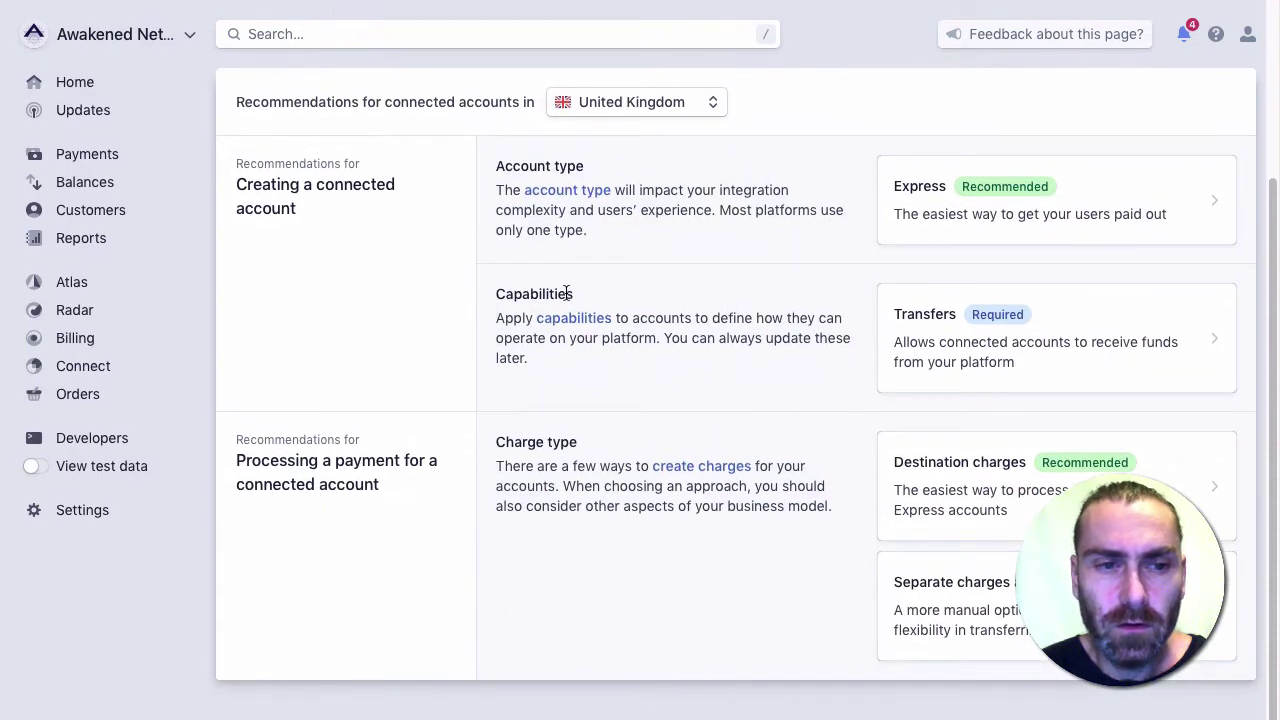
scroll(566, 293, "up", 4)
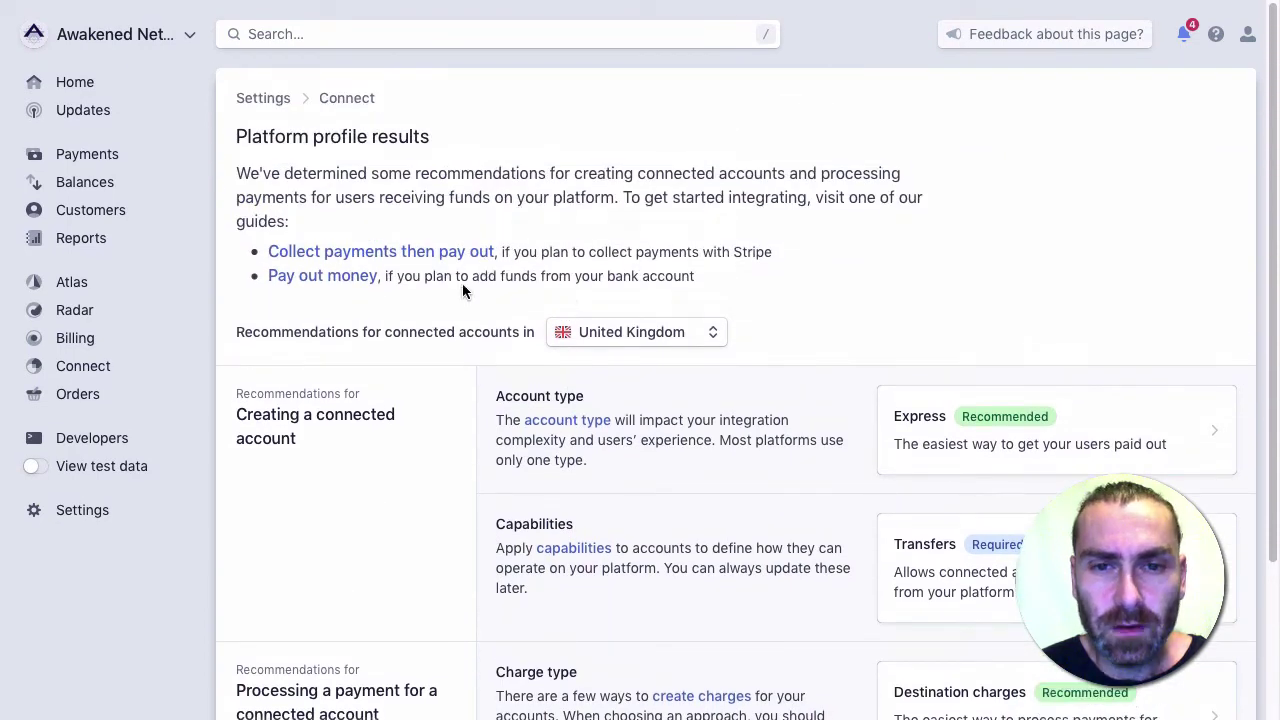
scroll(762, 316, "down", 1)
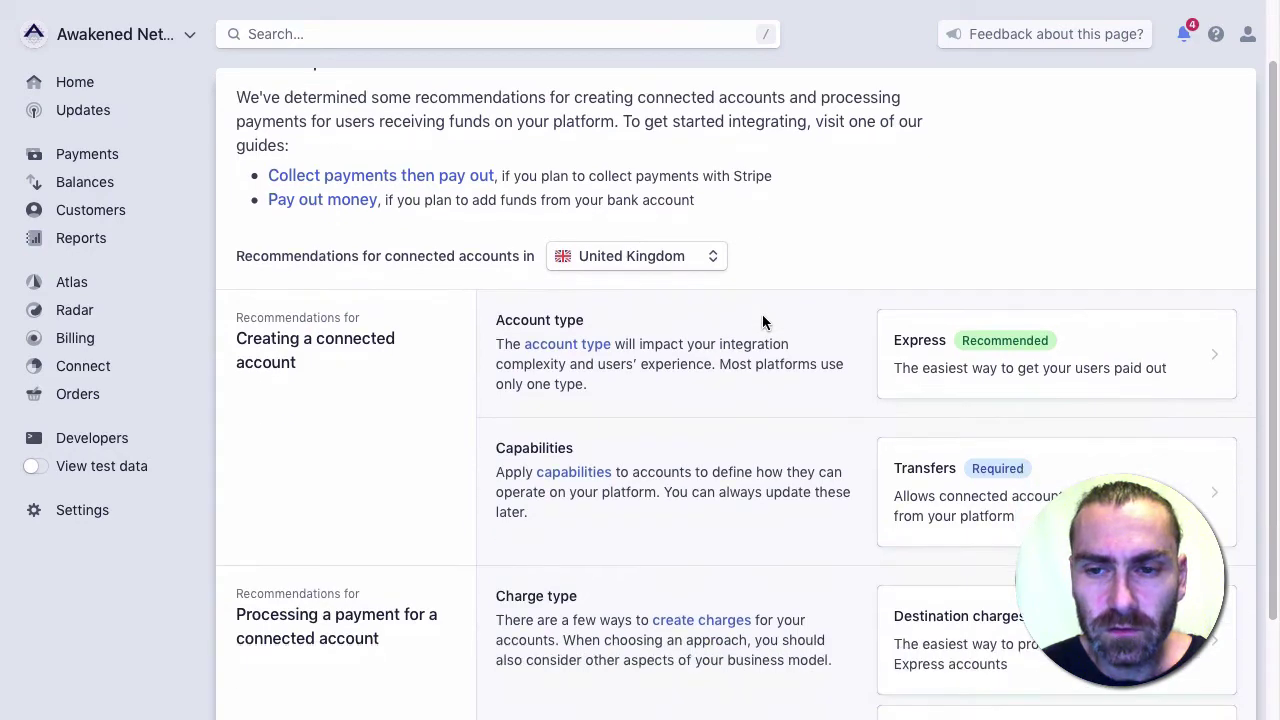
scroll(837, 391, "down", 2)
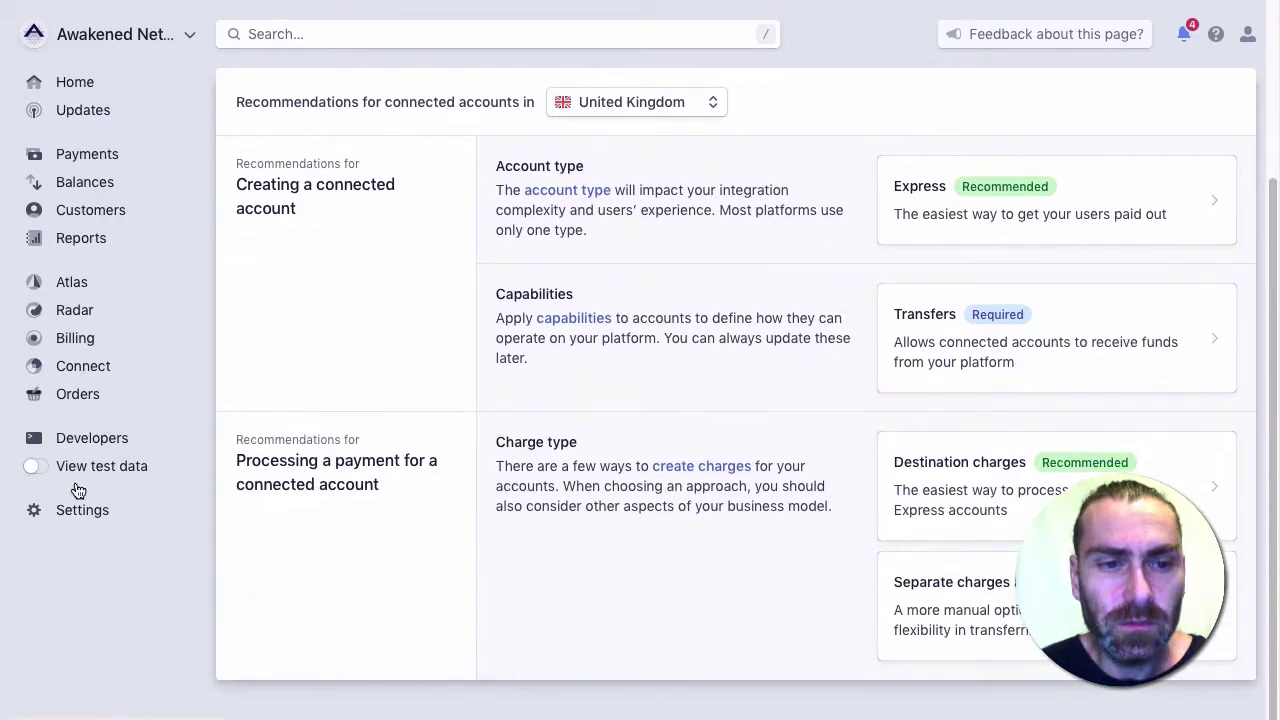
left_click(78, 512)
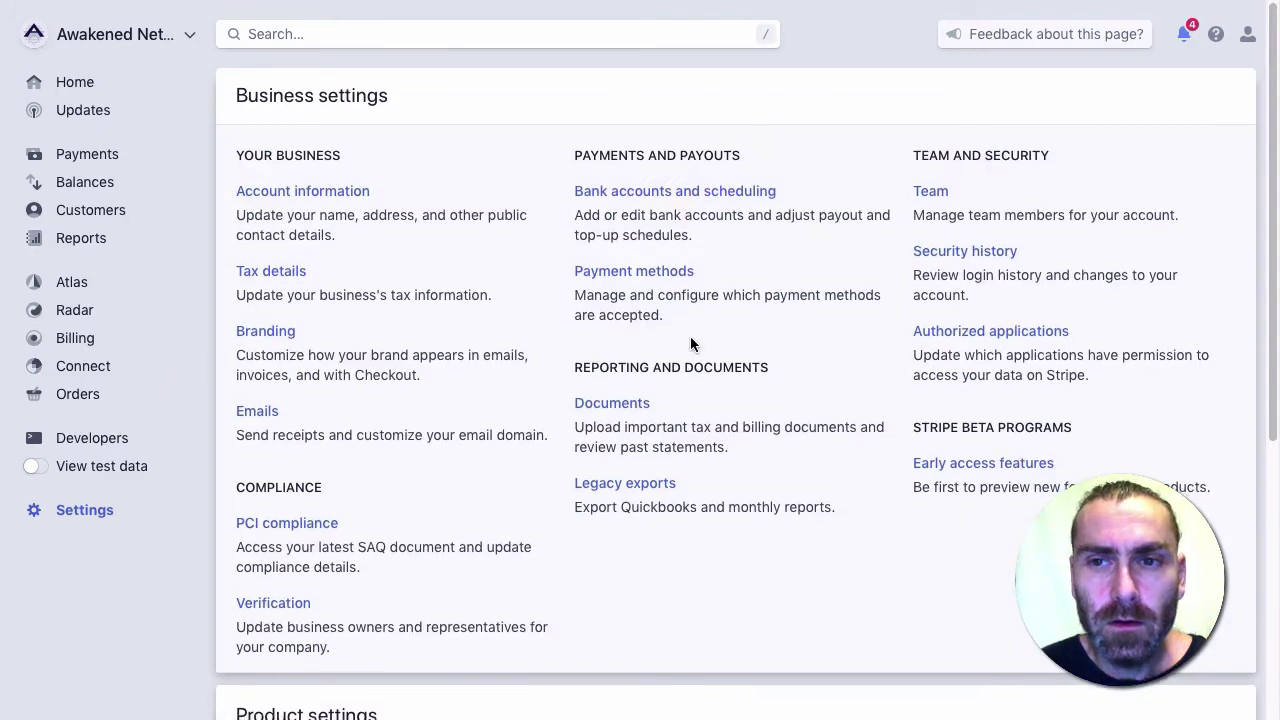
scroll(689, 343, "down", 3)
scroll(690, 343, "down", 1)
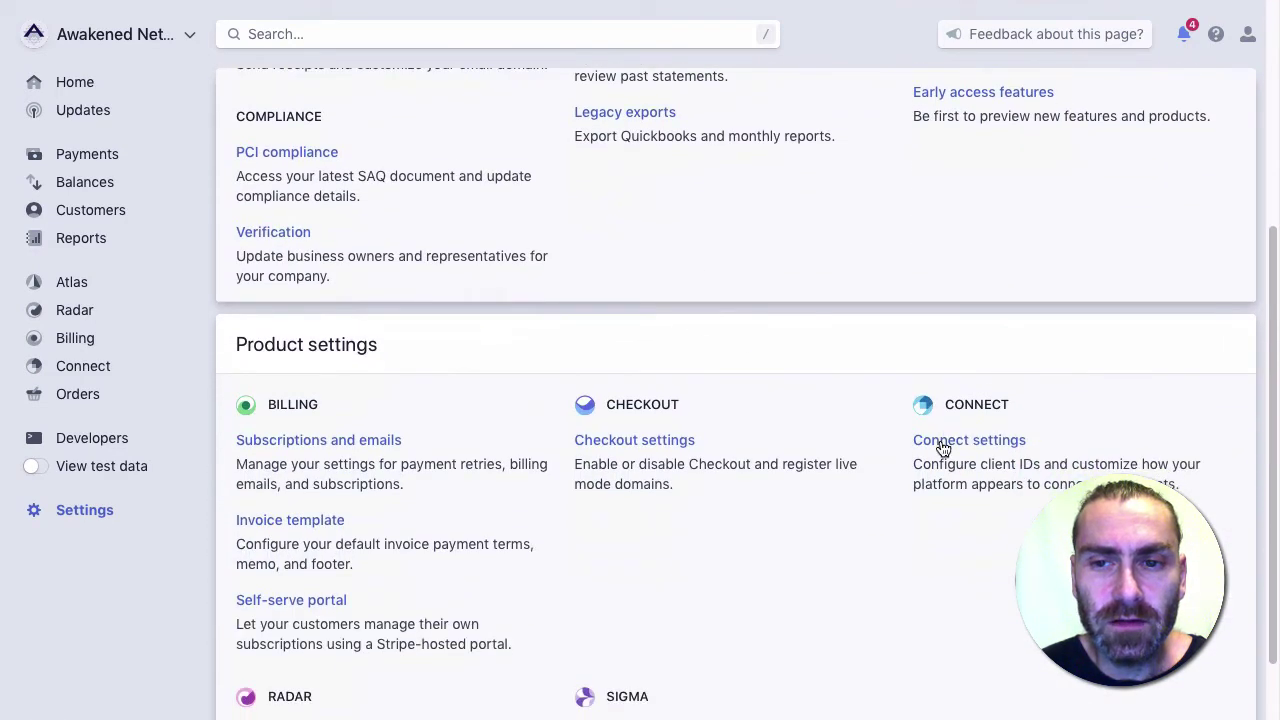
left_click(982, 450)
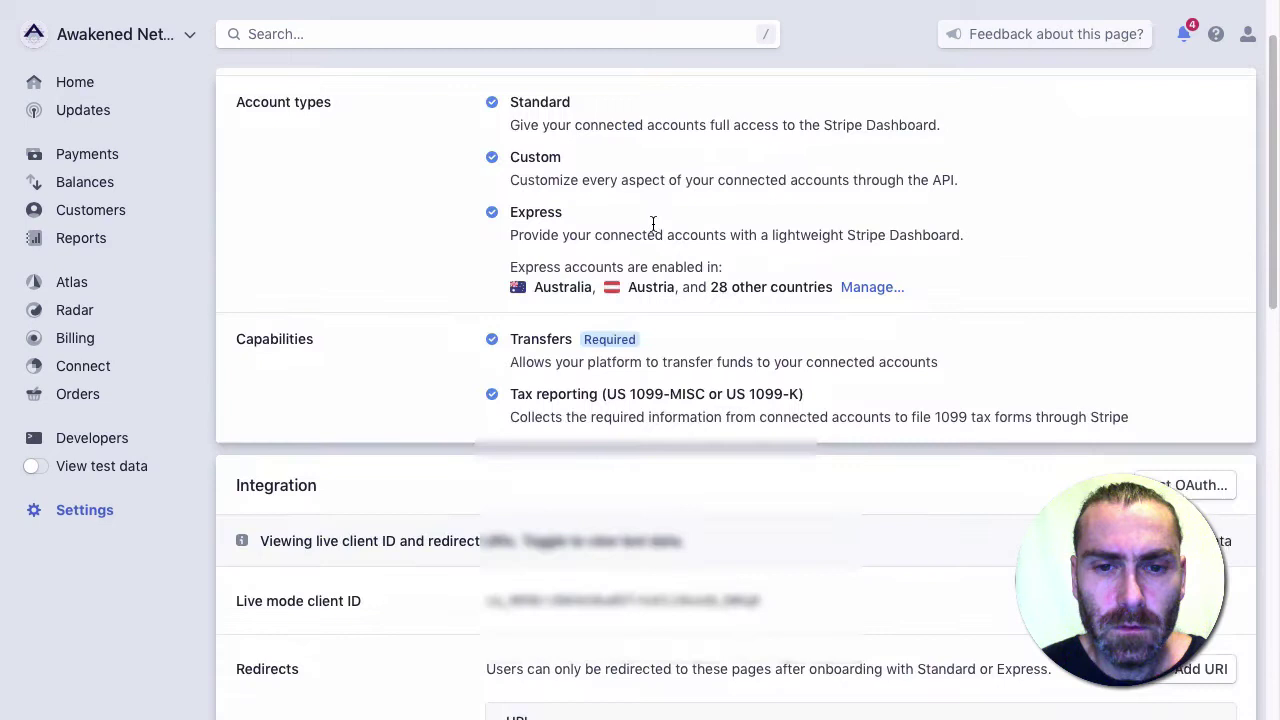
Switch the Connect integration settings to test data to show the test mode client ID.
scroll(651, 220, "down", 1)
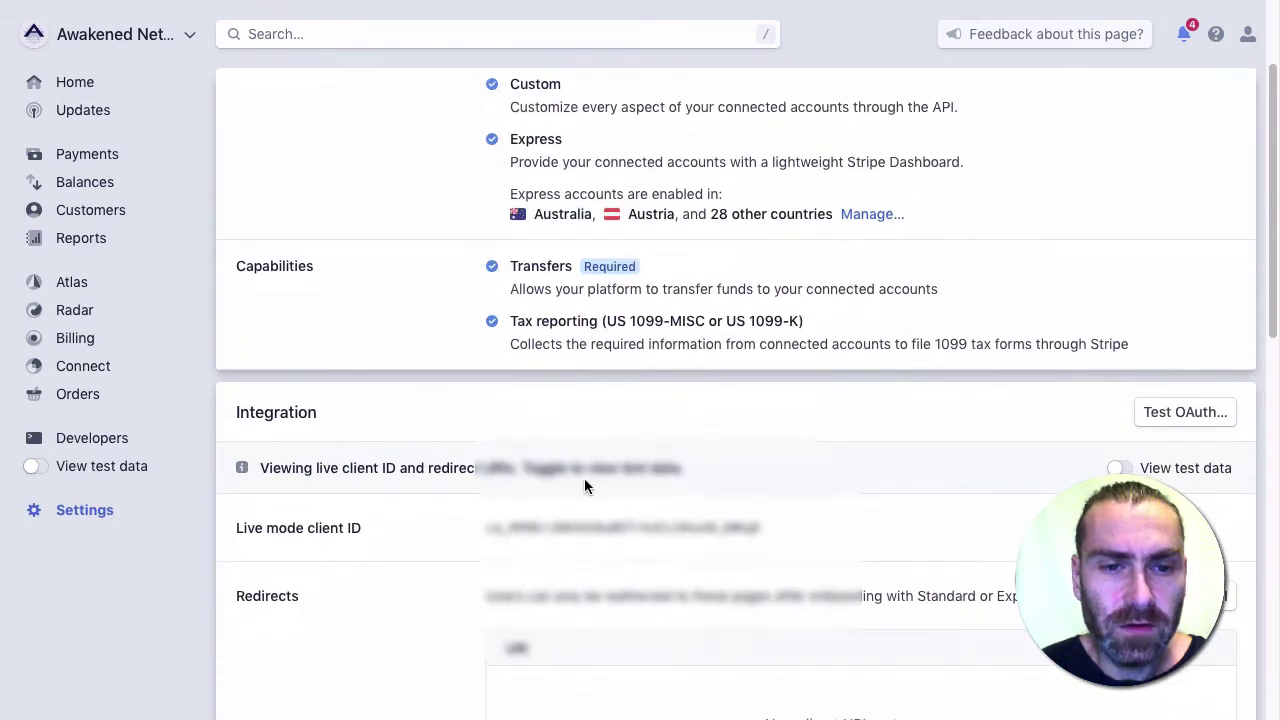
scroll(586, 484, "down", 1)
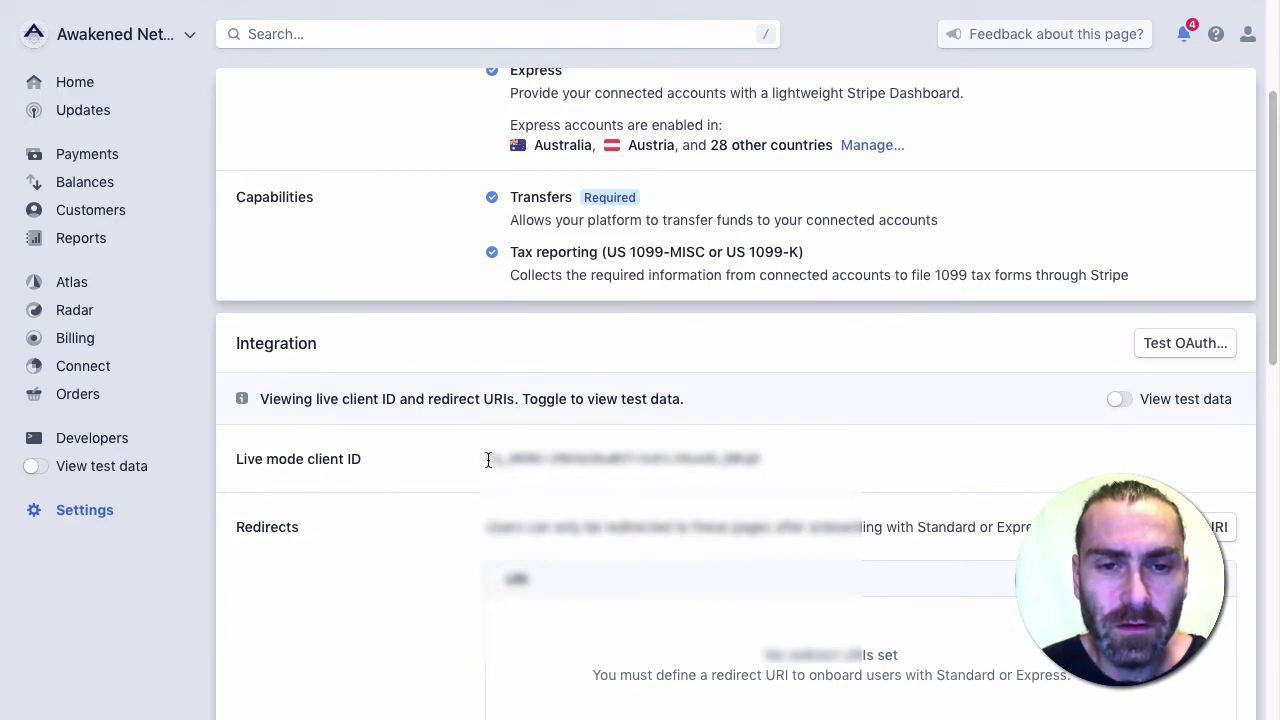
left_click(1120, 399)
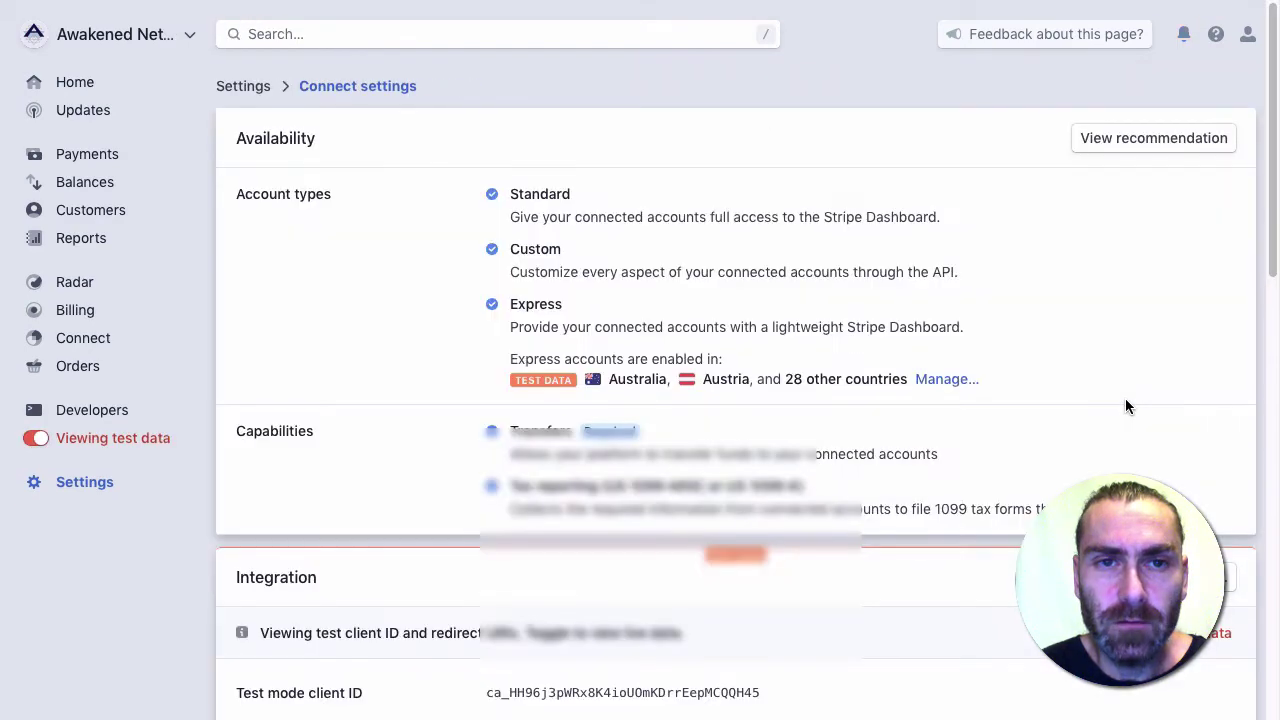
scroll(1125, 398, "down", 3)
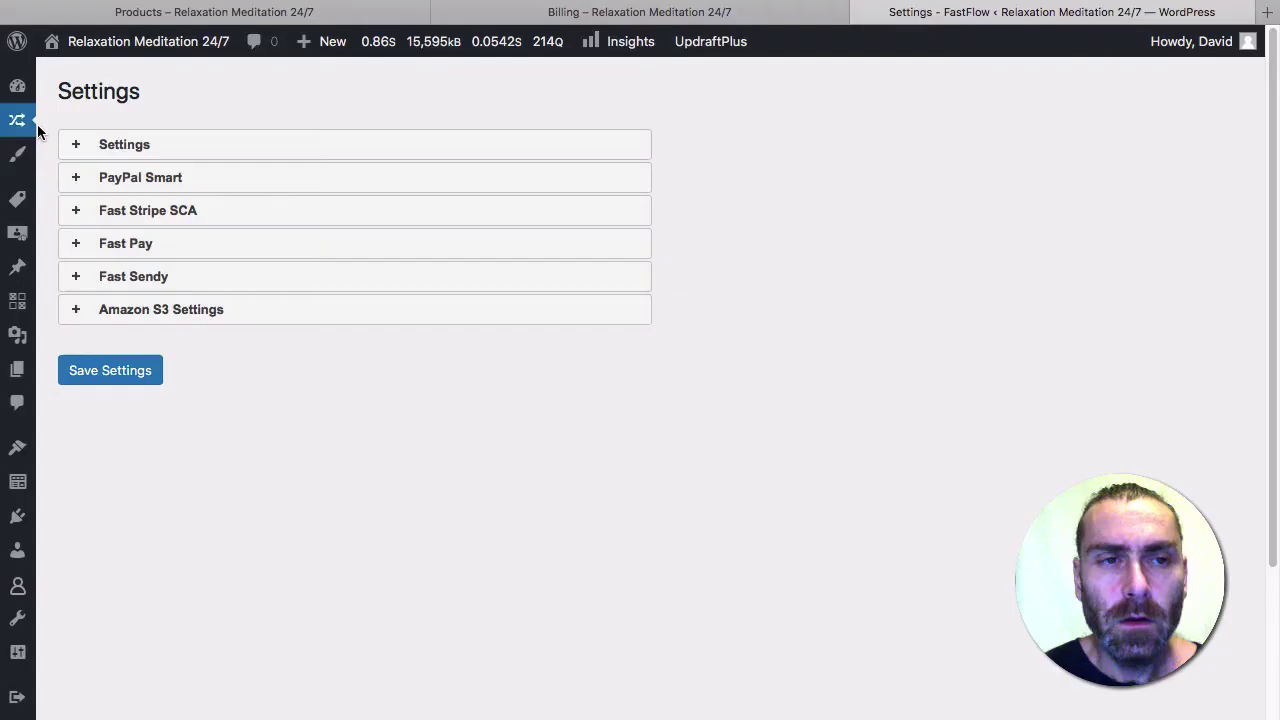
mouse_move(18, 122)
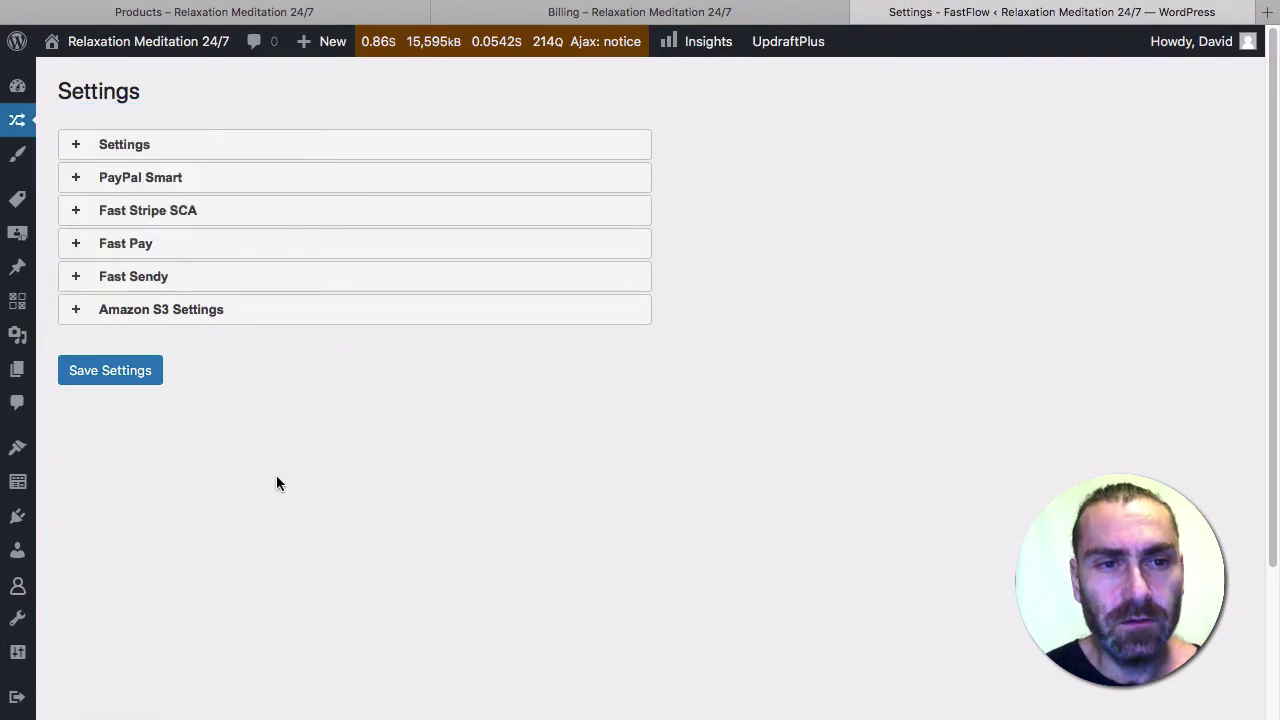
left_click(170, 247)
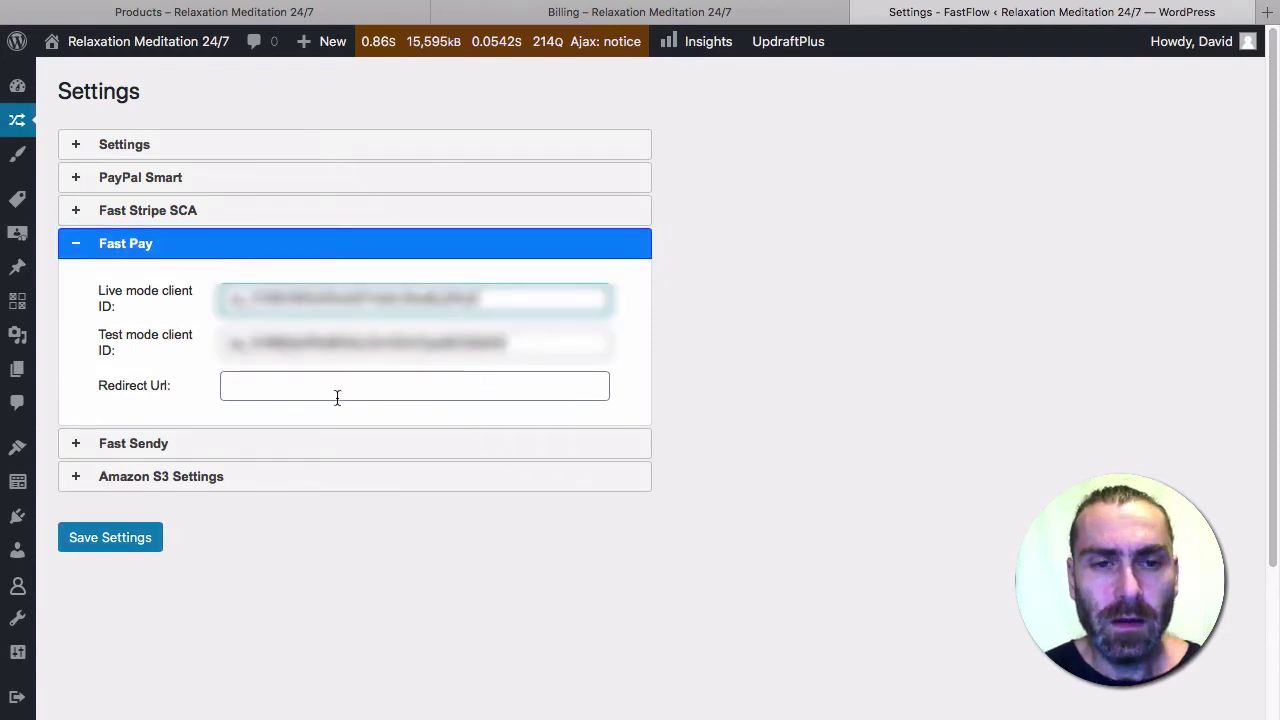
left_click(323, 384)
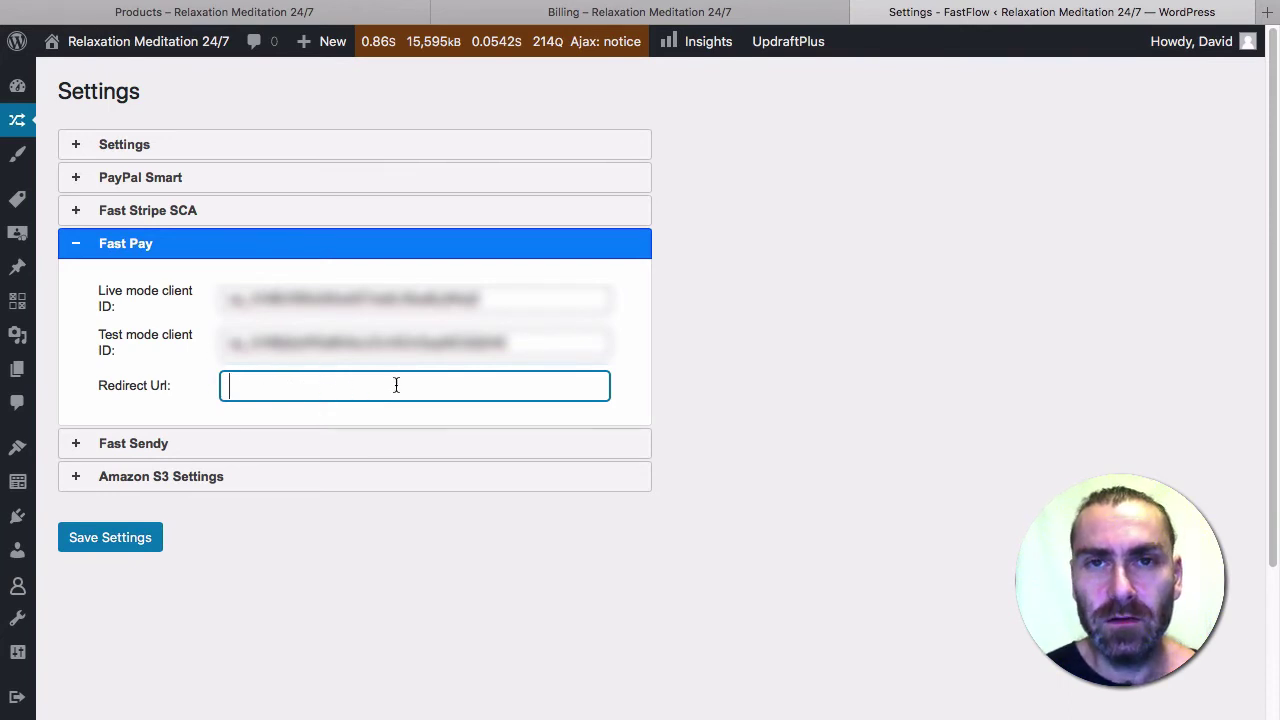
type("https://")
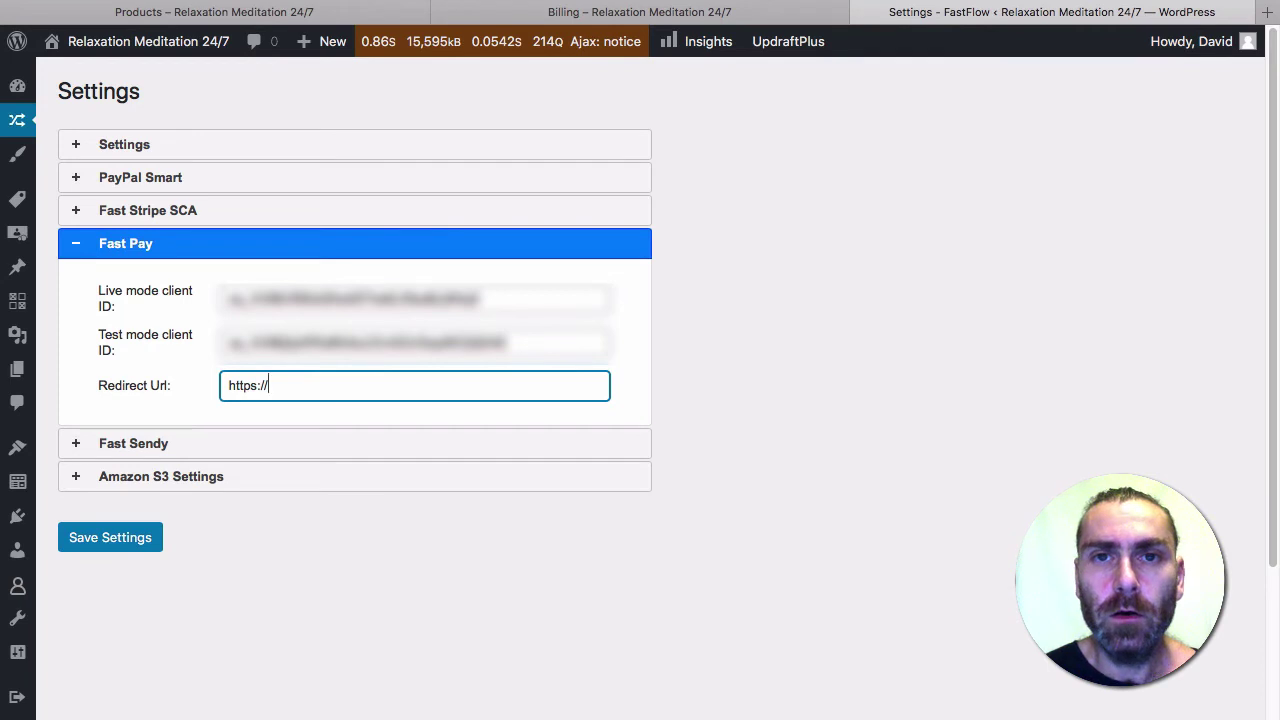
key("Return")
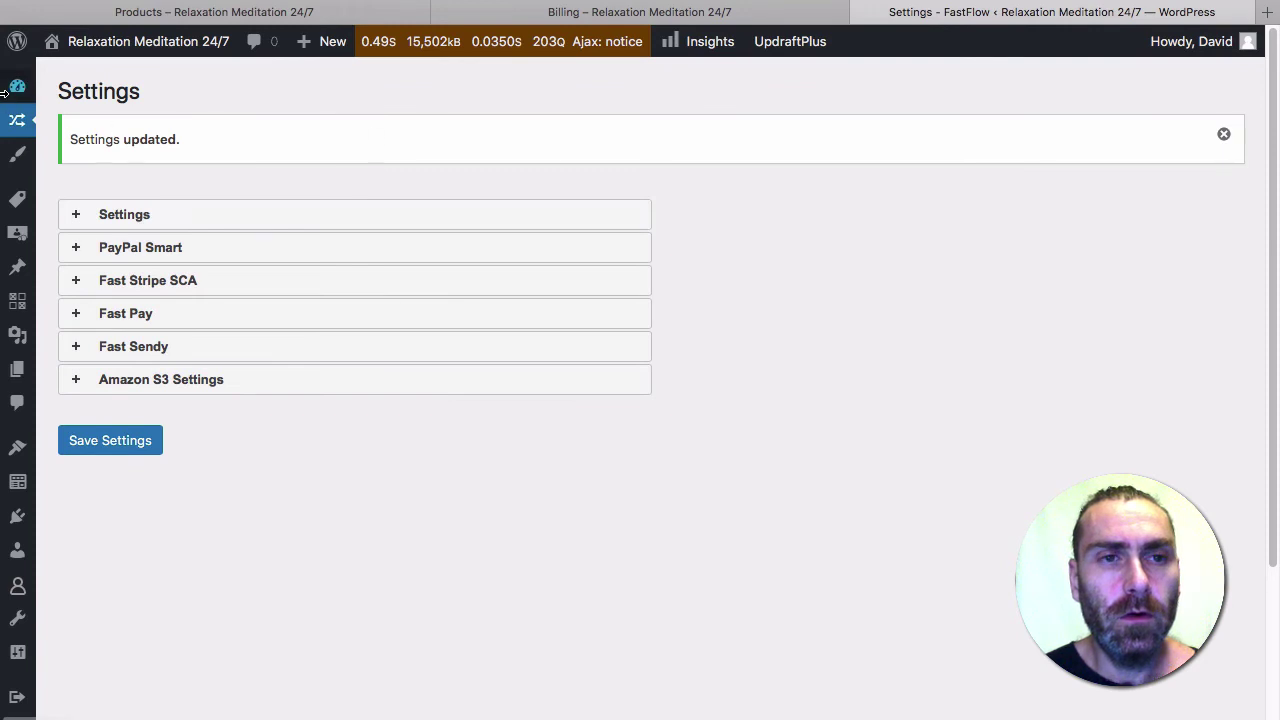
Edit the Partners page to include the [fast-stripe-connect] shortcode between [paypal-payout] and [fast-pay-user-payouts], and update the page.
key("super+l")
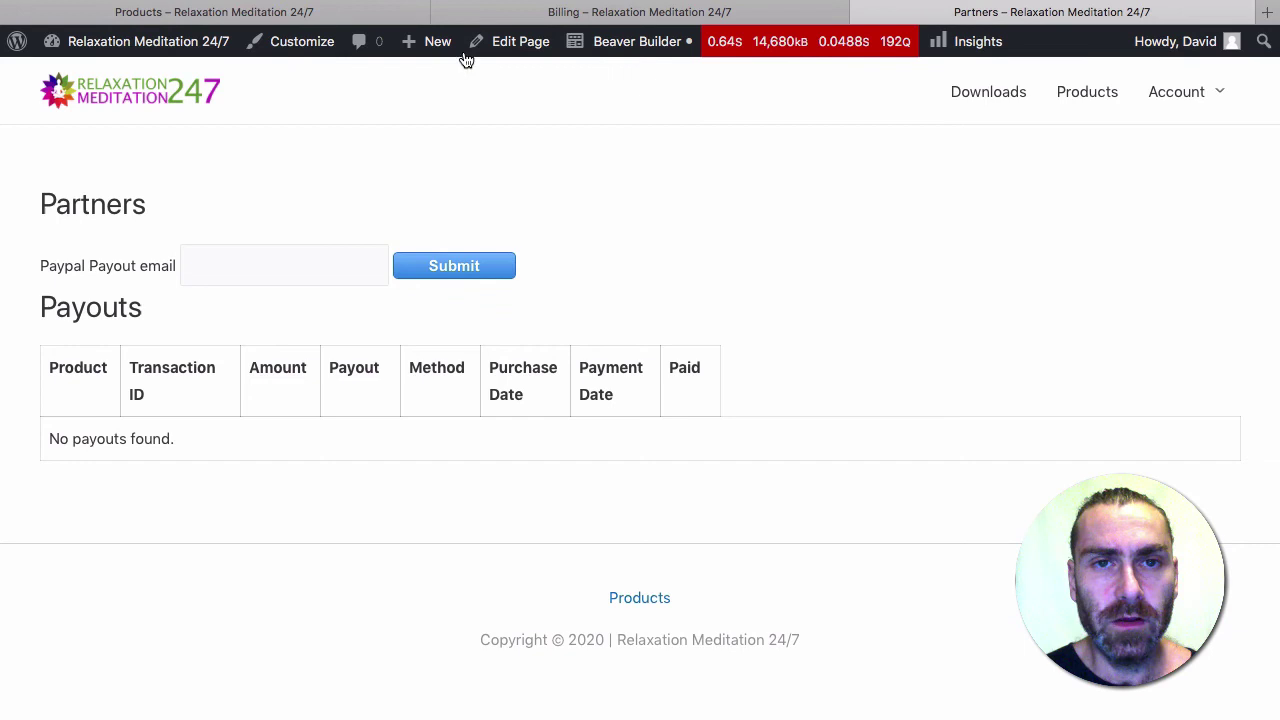
mouse_move(524, 41)
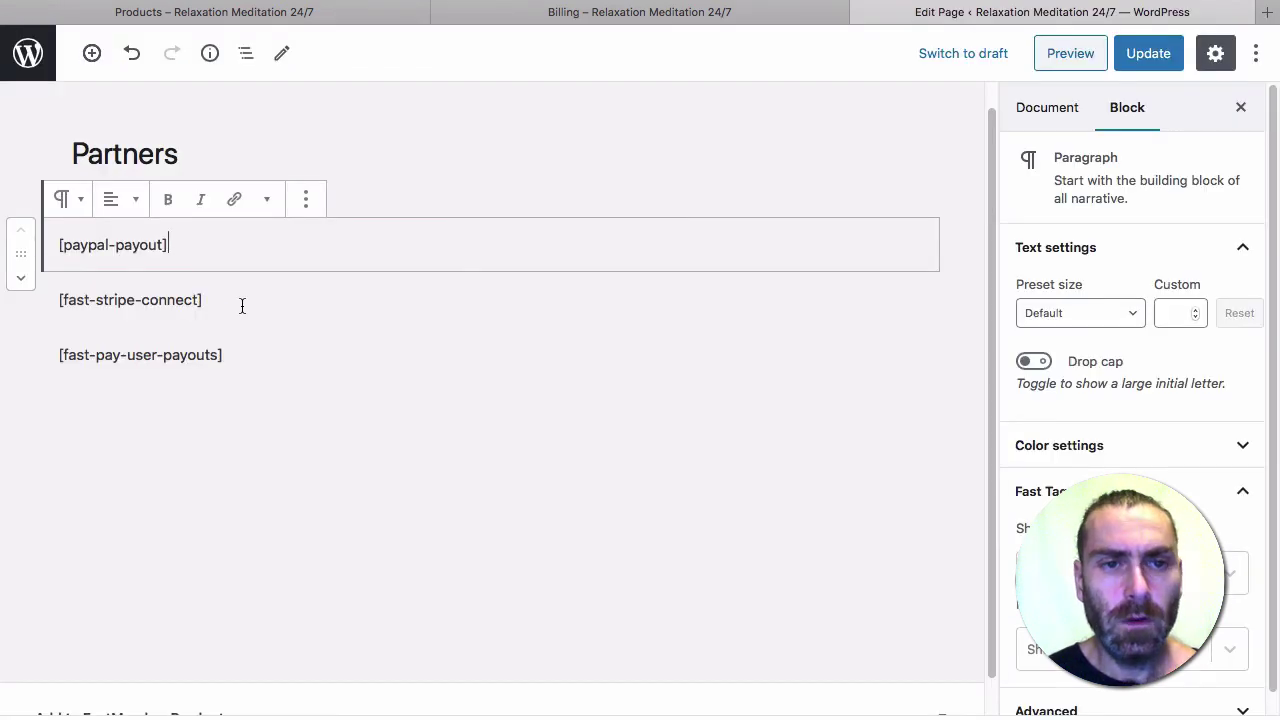
key("ctrl+alt+z")
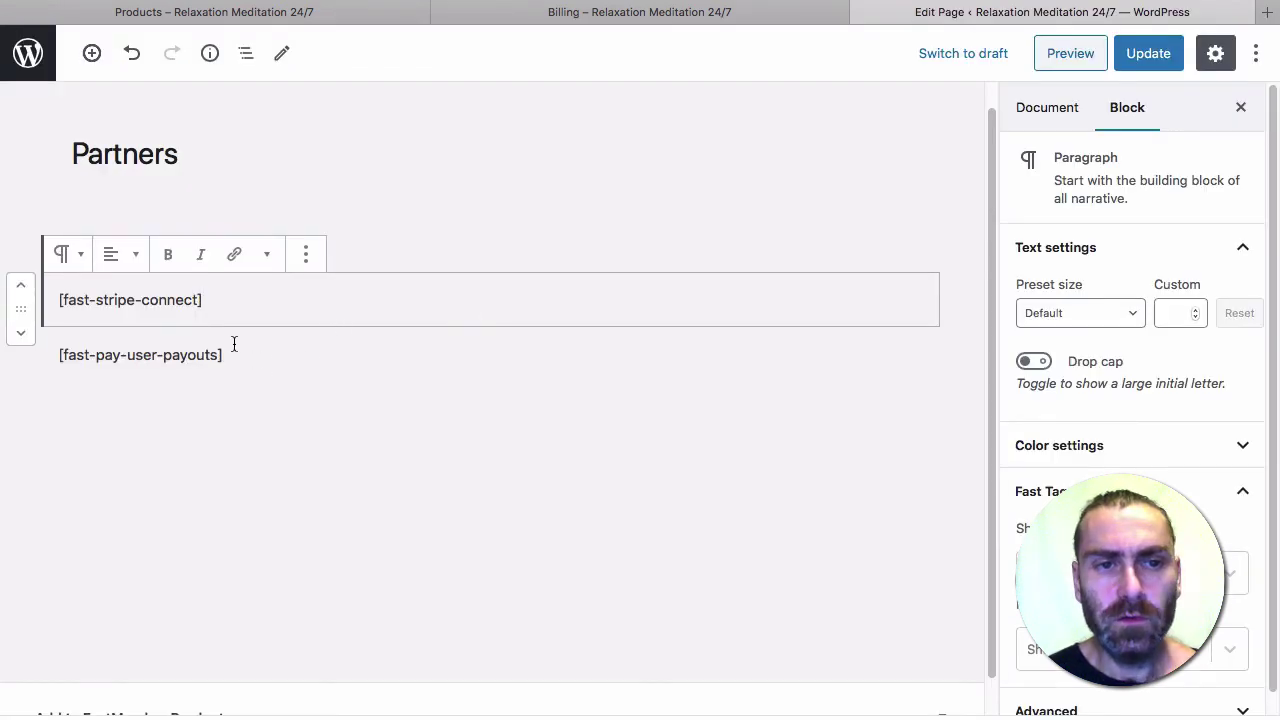
left_click(1150, 55)
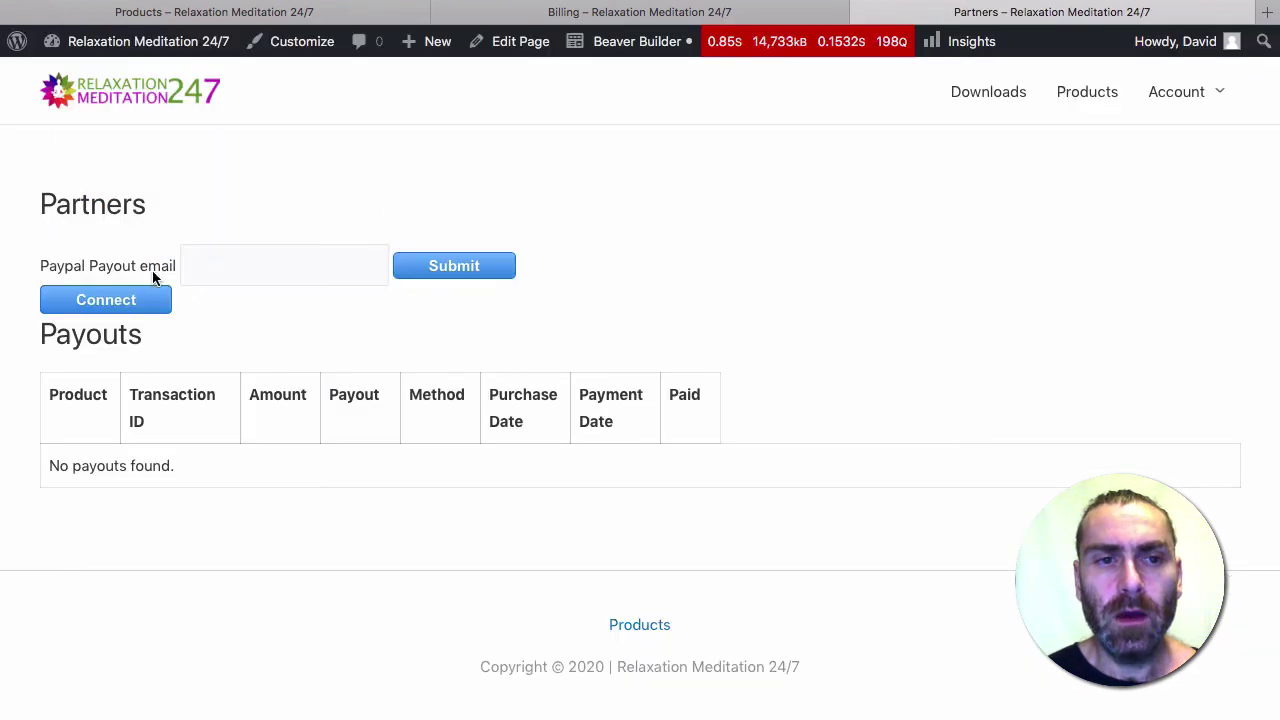
Start connecting a Stripe account from the Partners page.
left_click(100, 305)
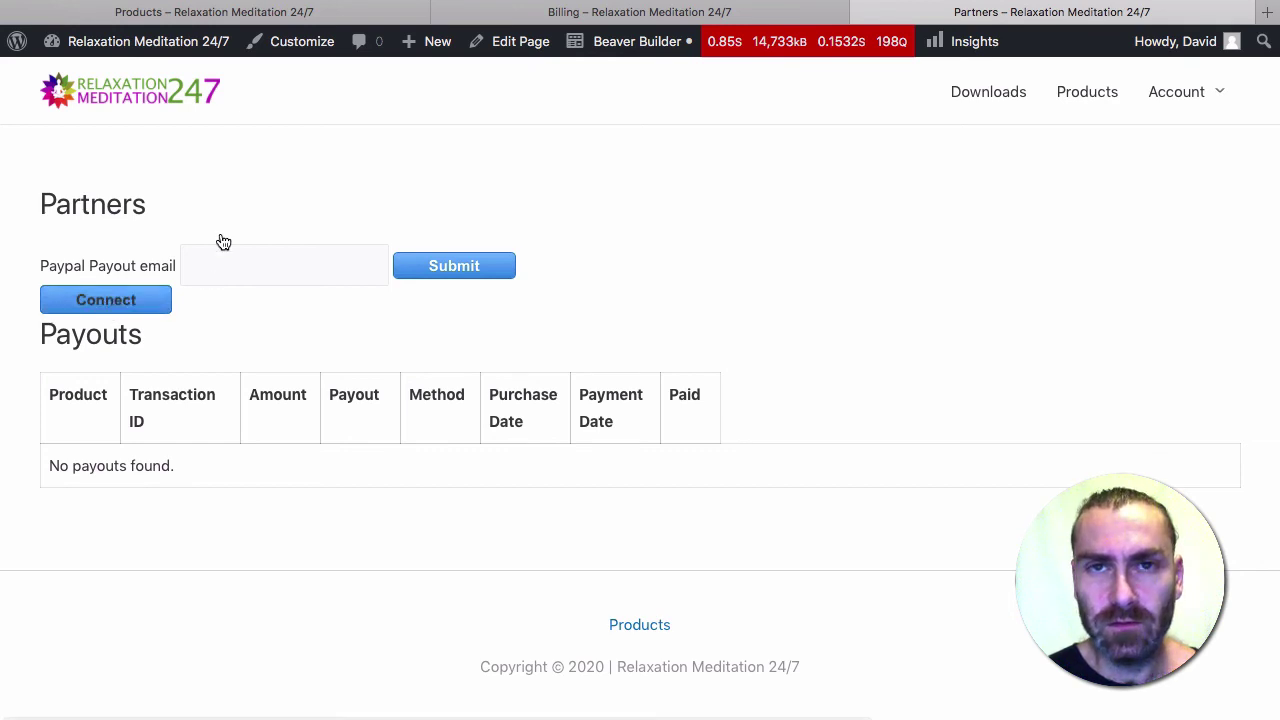
left_click(102, 310)
left_click(106, 302)
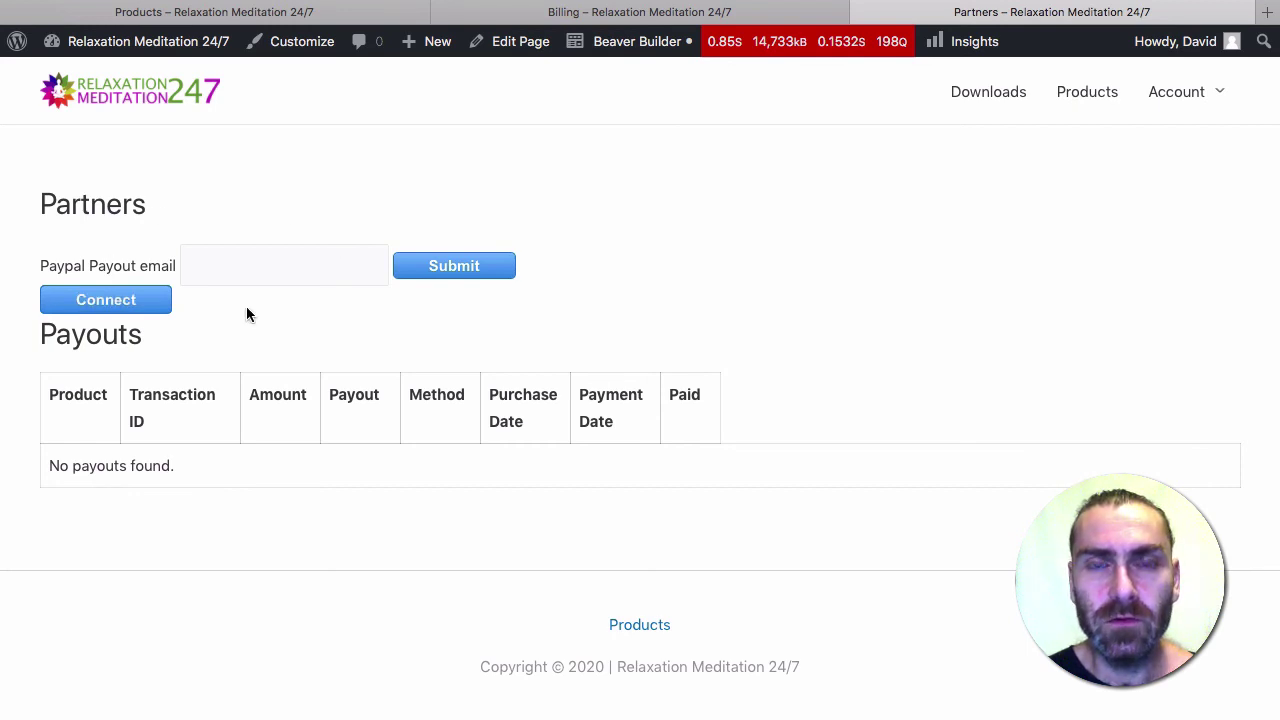
left_click(88, 306)
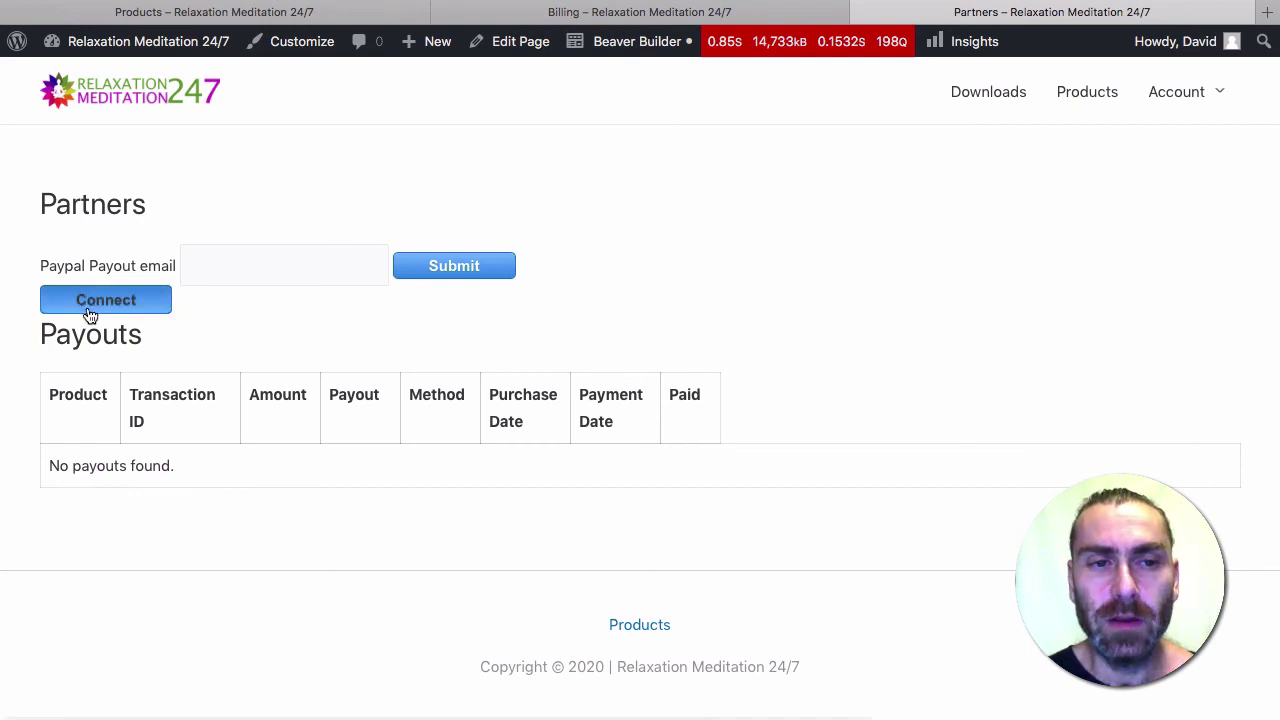